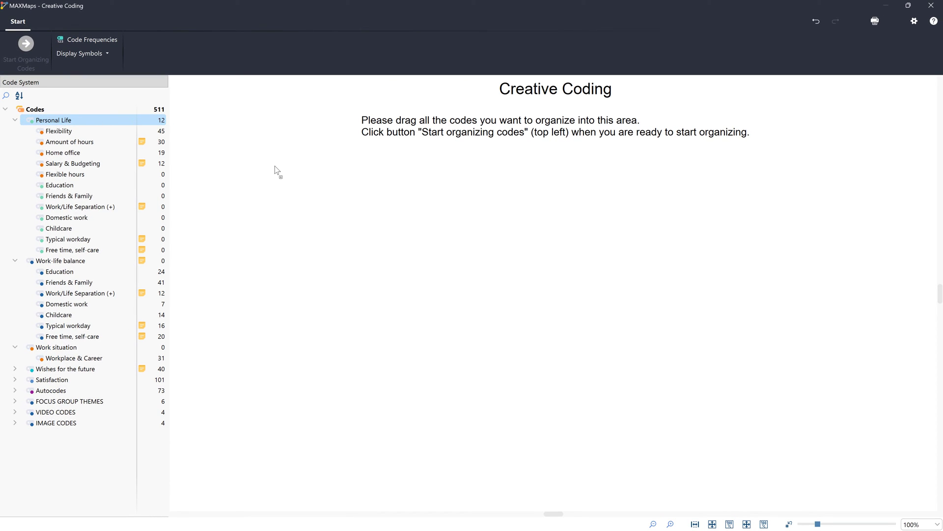
# Step: Place Personal Life and its subcodes on the Creative Coding map
pyautogui.moveTo(300, 181); pyautogui.dragTo(367, 209)
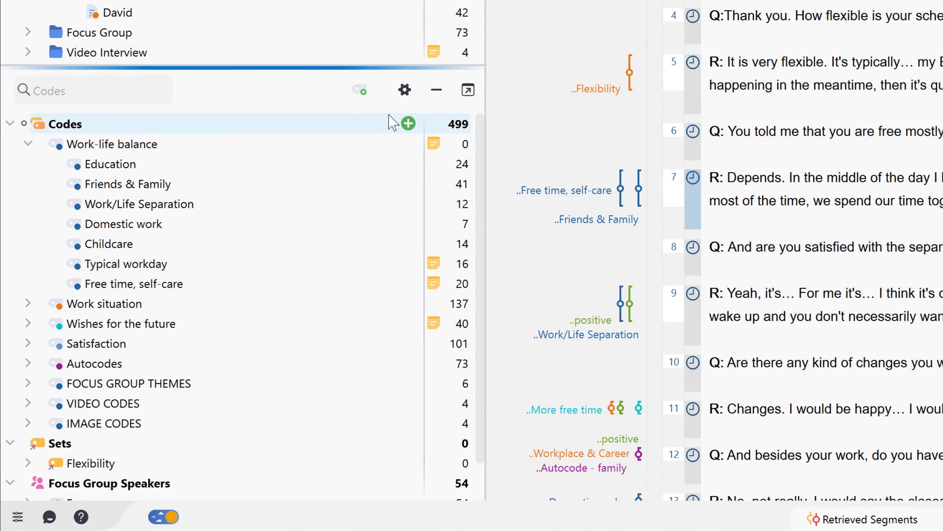
# Step: Create a new top-level code named Personal Life coloured pink
pyautogui.click(362, 91)
pyautogui.write('Personal Life')
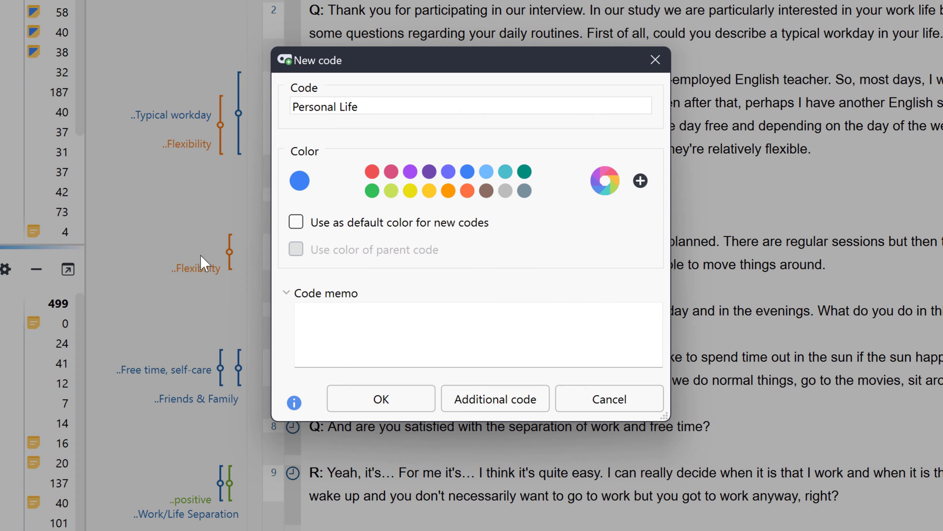
pyautogui.click(392, 172)
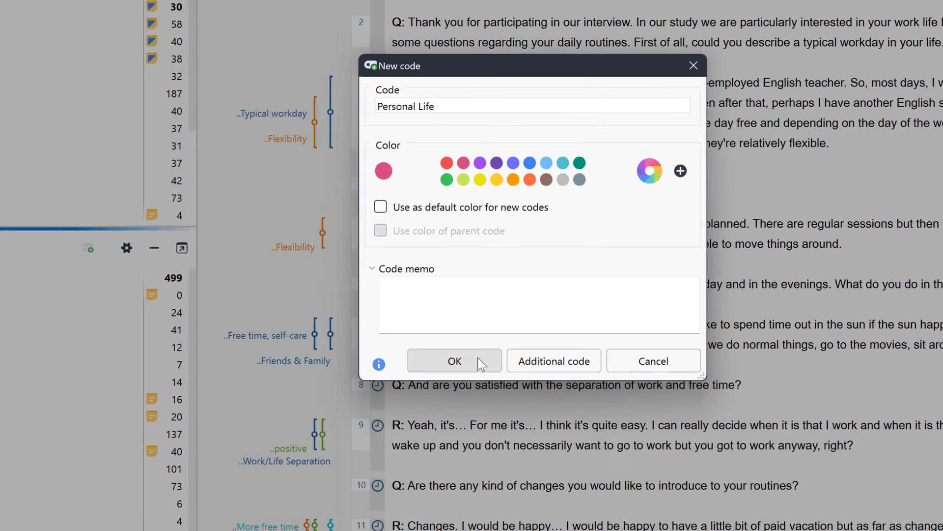
pyautogui.click(382, 399)
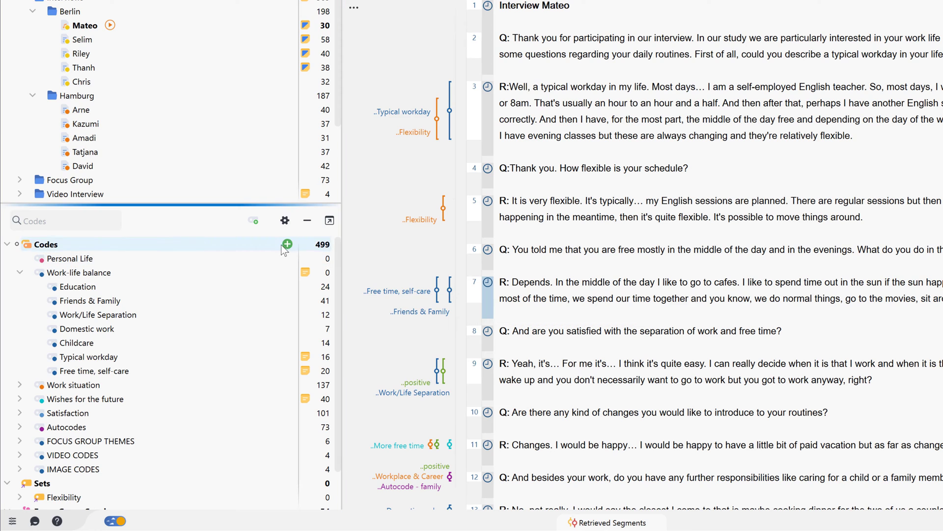
# Step: Create a new top-level code named Home Life coloured light blue
pyautogui.click(284, 244)
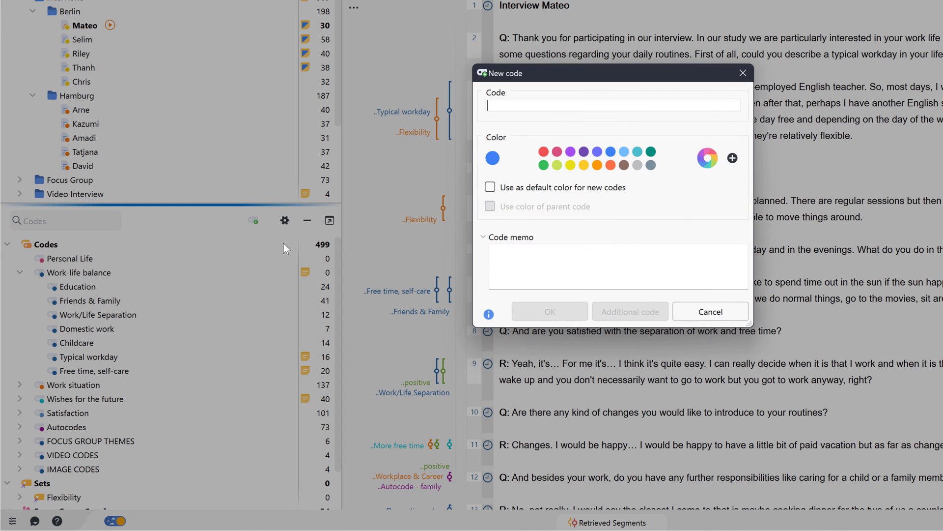
pyautogui.write('Home Life')
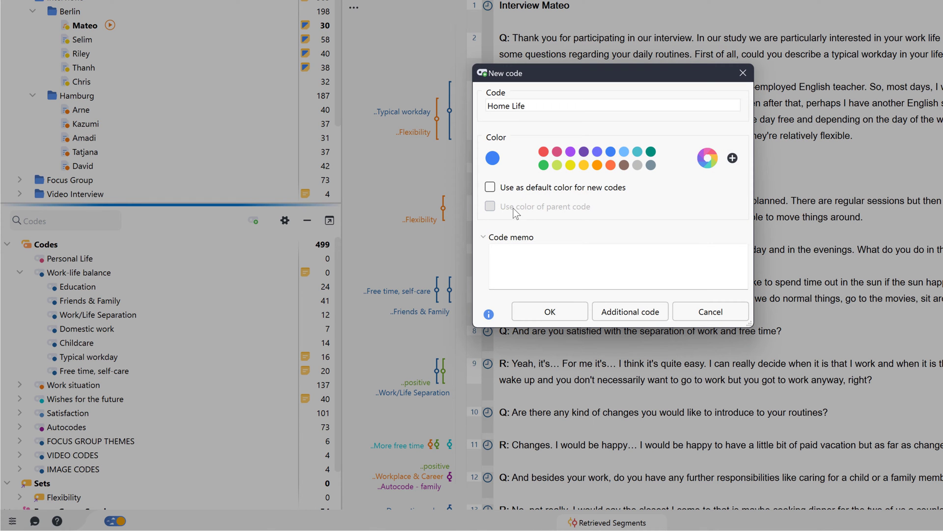
pyautogui.click(624, 151)
pyautogui.click(563, 308)
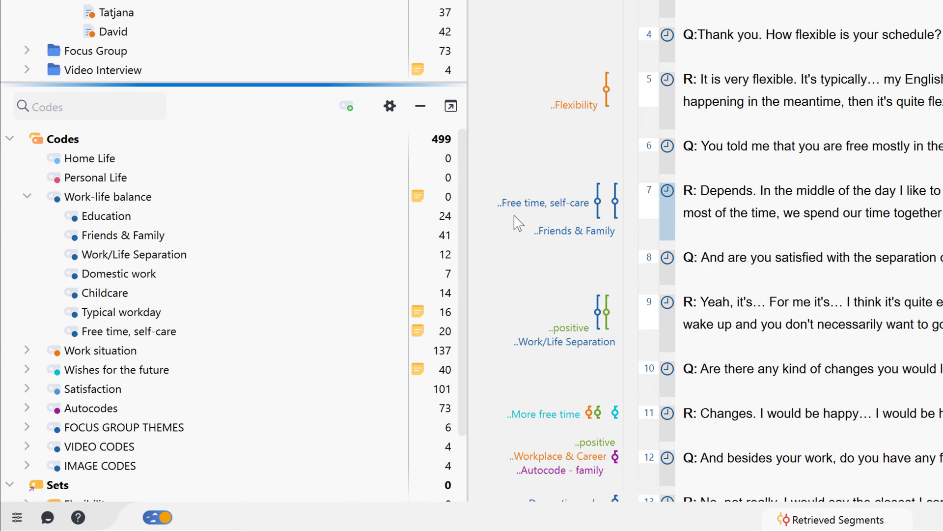
# Step: Nest Home Life under Personal Life, return it to top level, then merge it into Work/Life Separation
pyautogui.moveTo(150, 160); pyautogui.dragTo(155, 178)
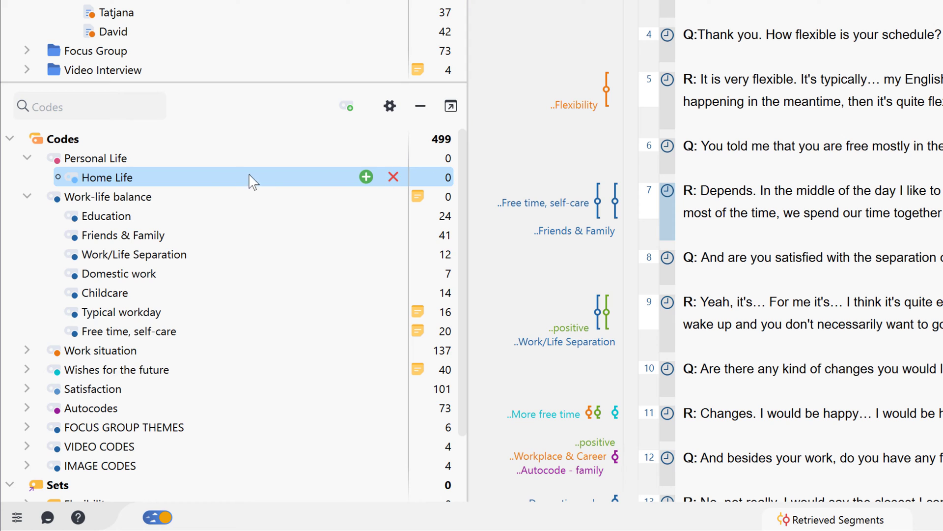
pyautogui.click(132, 182)
pyautogui.moveTo(131, 182); pyautogui.dragTo(152, 169)
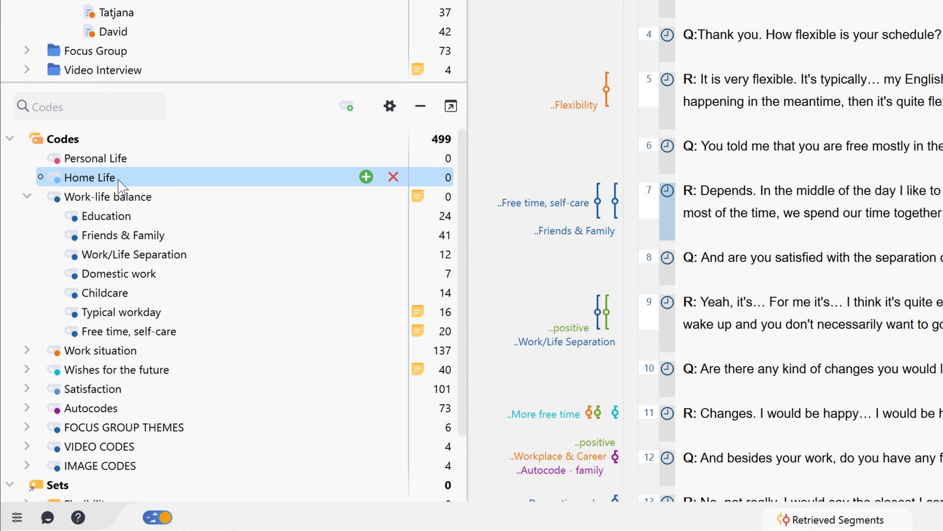
pyautogui.moveTo(118, 179); pyautogui.dragTo(377, 258)
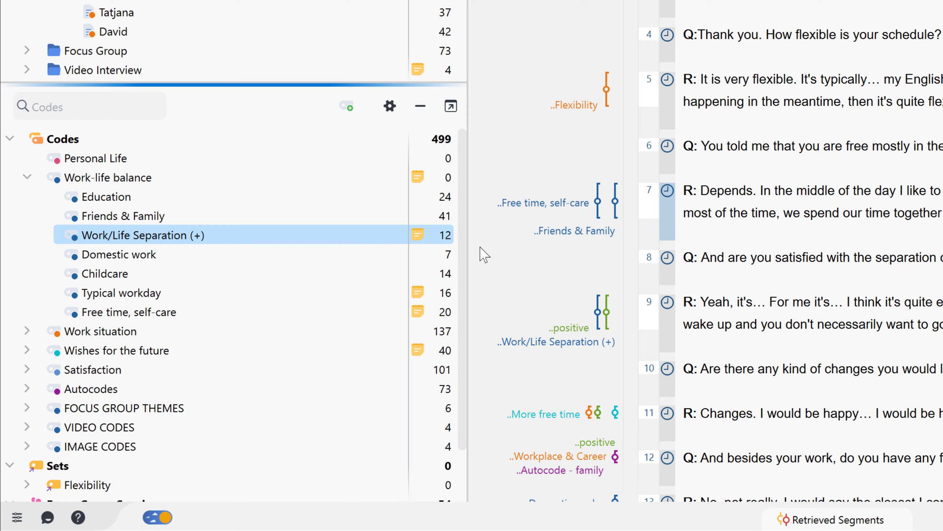
# Step: Copy the 12 coded segments of Work/Life Separation (+) and paste them into Personal Life
pyautogui.rightClick(177, 235)
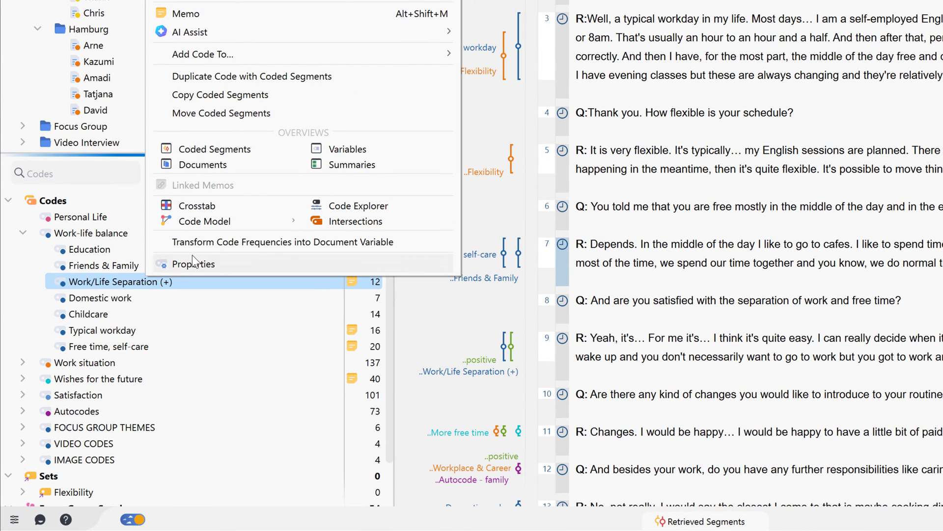
pyautogui.click(229, 98)
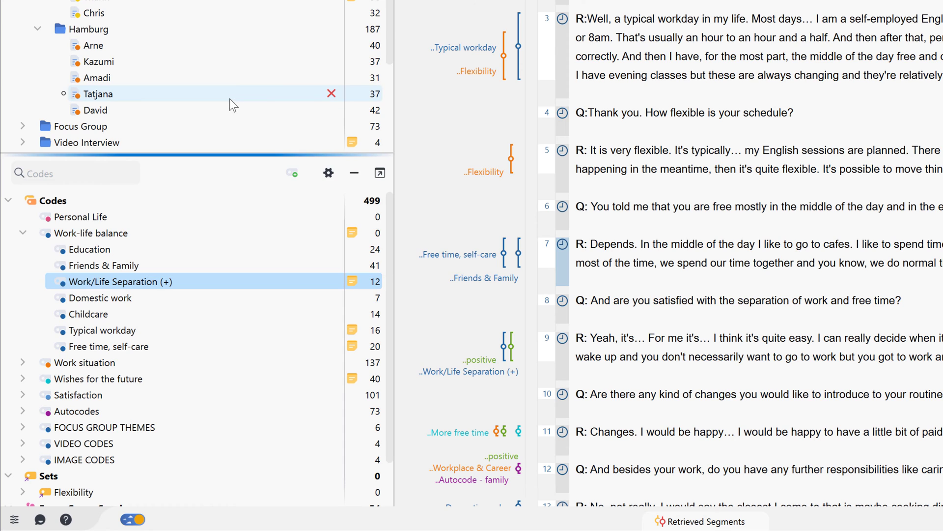
pyautogui.rightClick(165, 217)
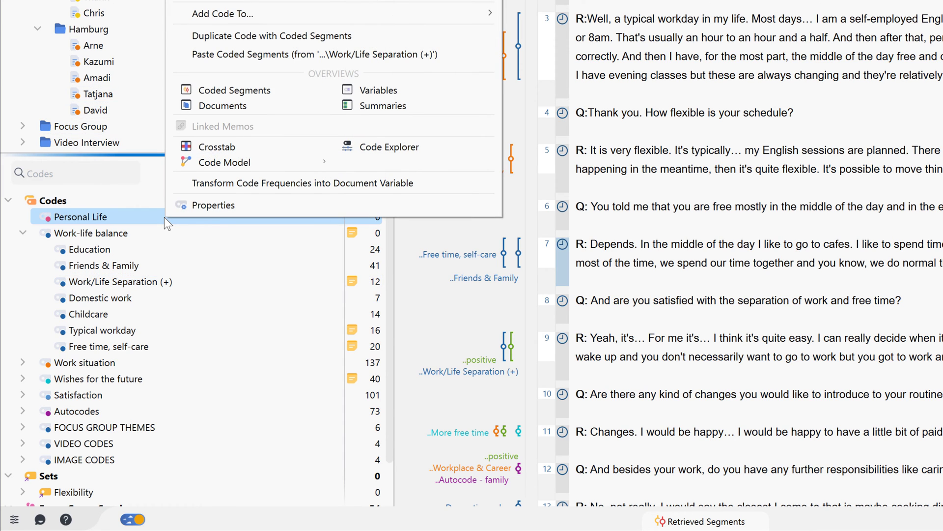
pyautogui.click(278, 57)
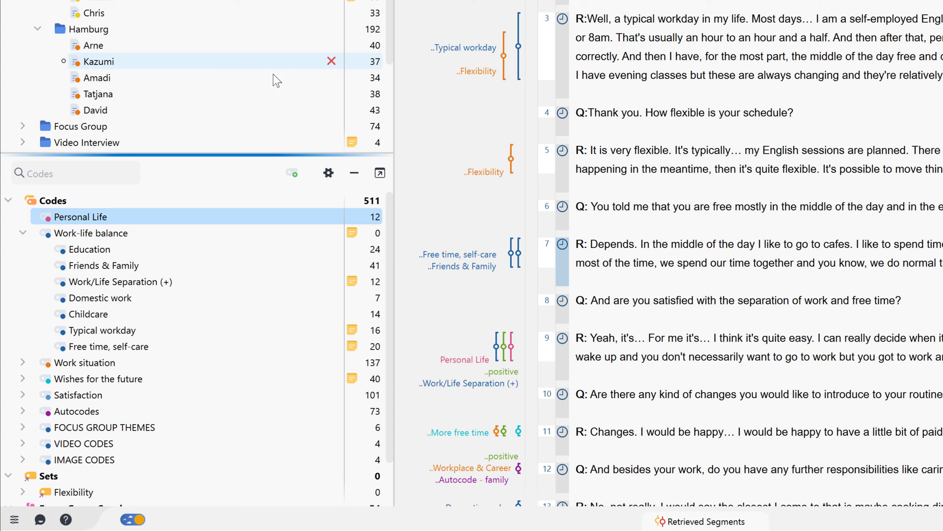
# Step: Copy the seven Work-life balance subcodes and paste them under Personal Life
pyautogui.click(22, 232)
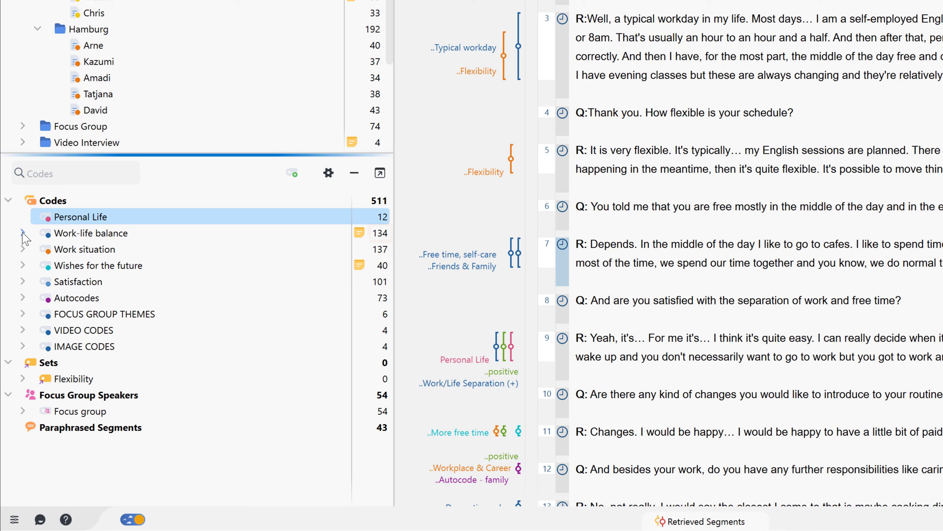
pyautogui.click(22, 232)
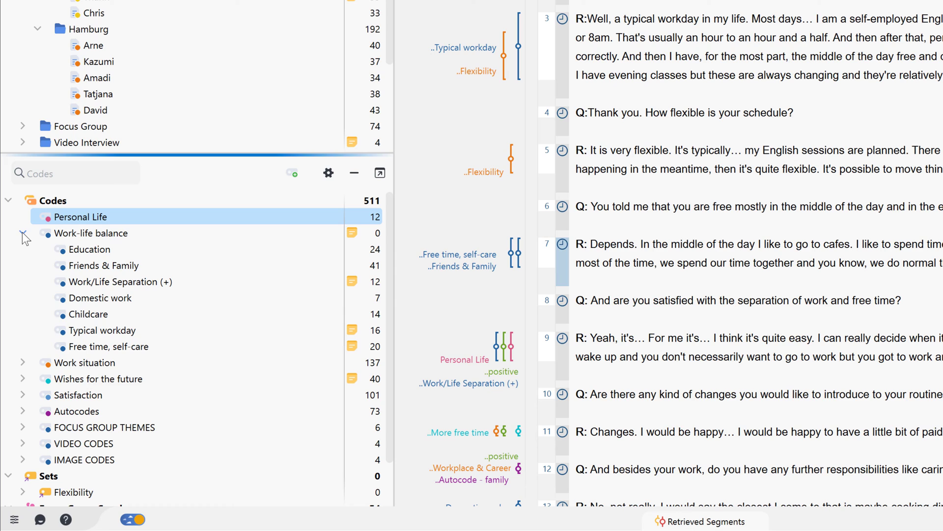
pyautogui.rightClick(78, 233)
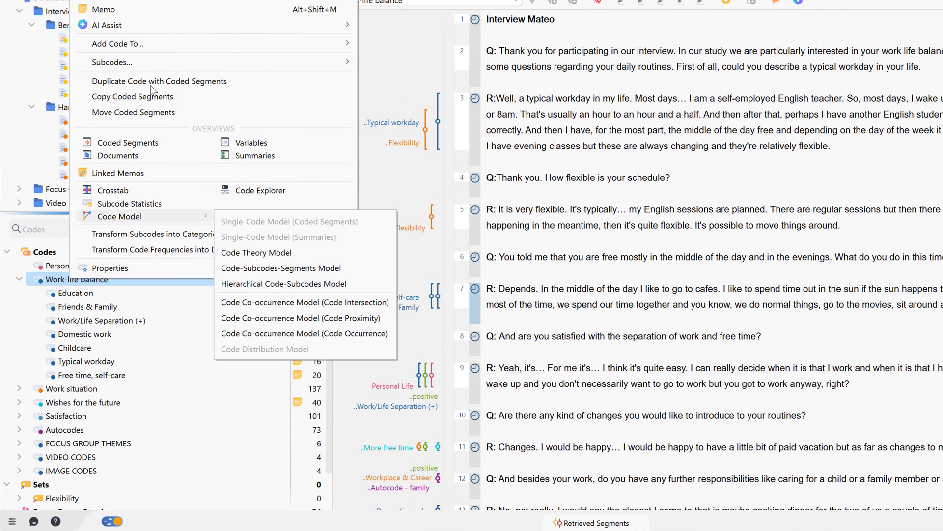
pyautogui.moveTo(157, 62)
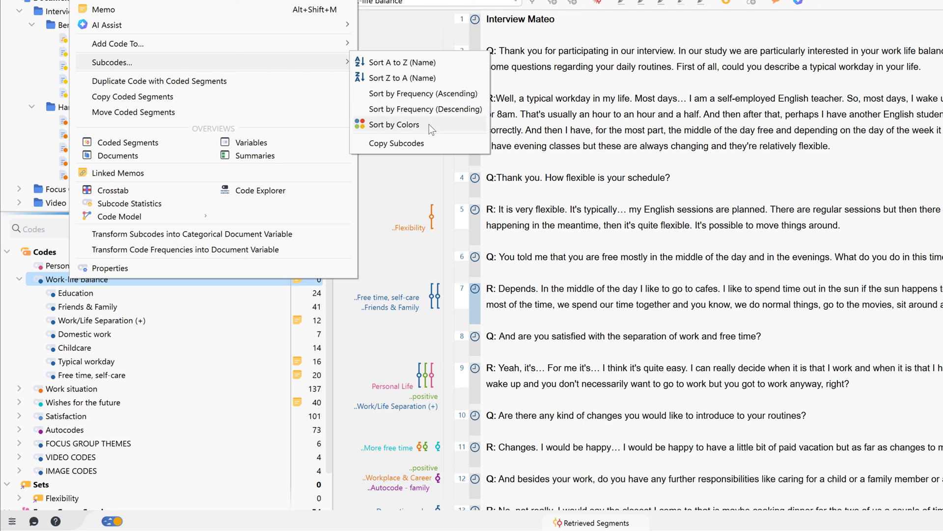
pyautogui.click(432, 142)
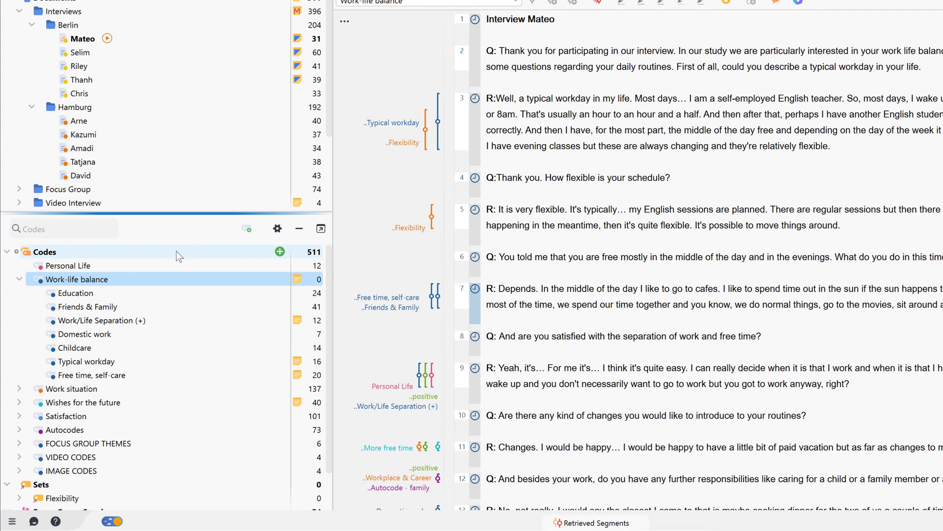
pyautogui.click(95, 264)
pyautogui.rightClick(95, 264)
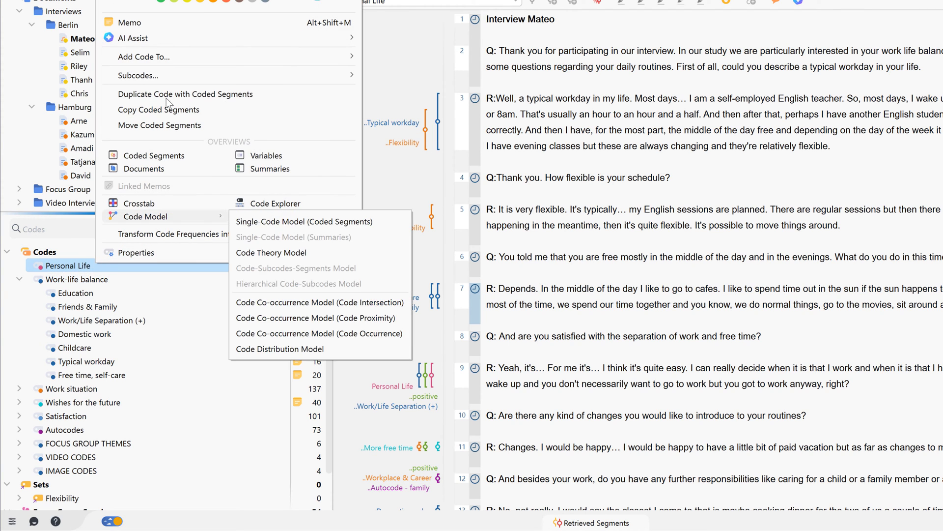
pyautogui.moveTo(181, 75)
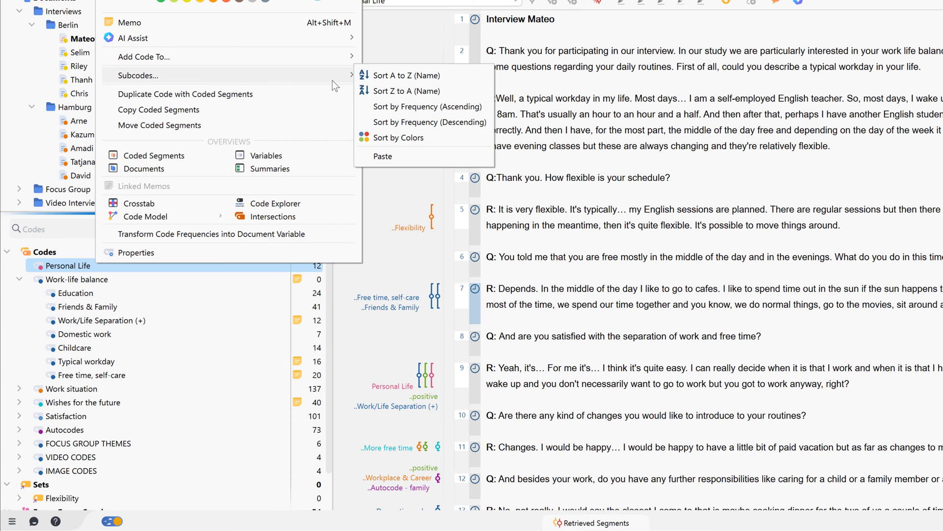
pyautogui.click(401, 156)
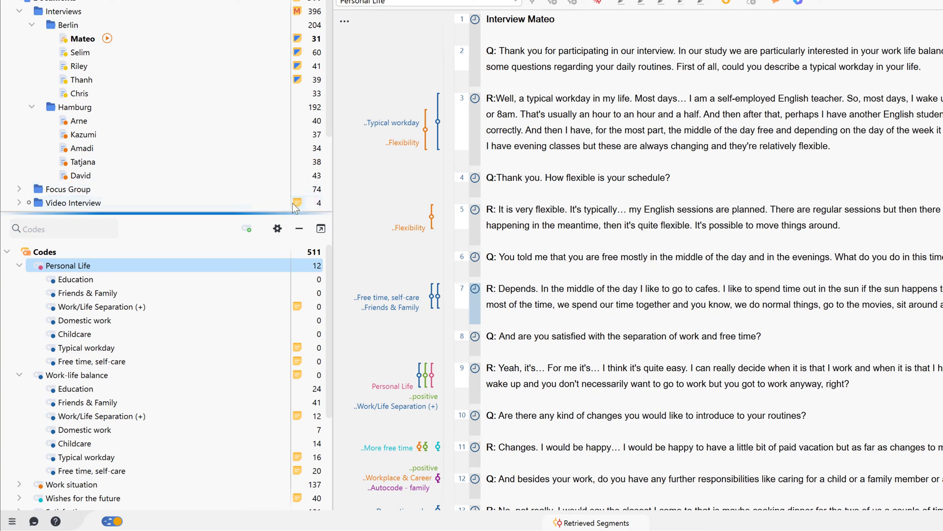
# Step: Recolour Personal Life and all its subcodes to a custom teal (#7dd8b6)
pyautogui.rightClick(90, 265)
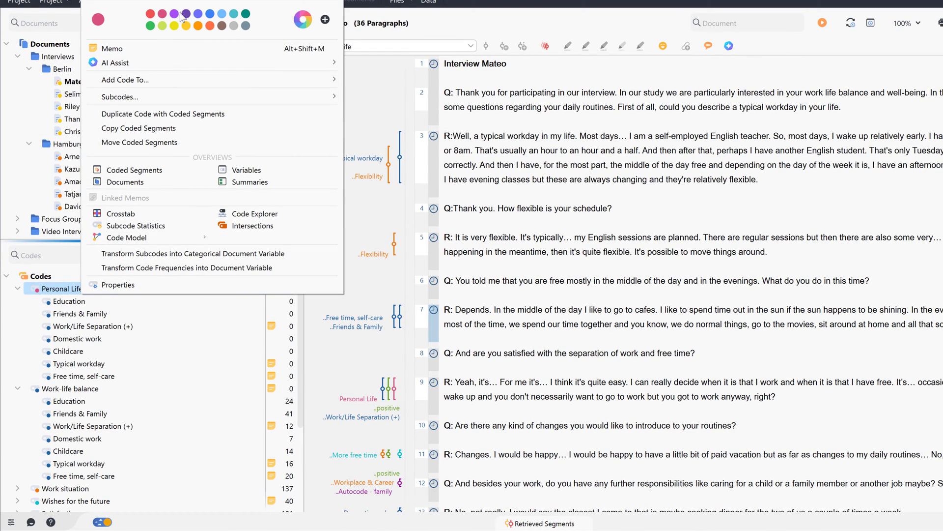
pyautogui.click(304, 26)
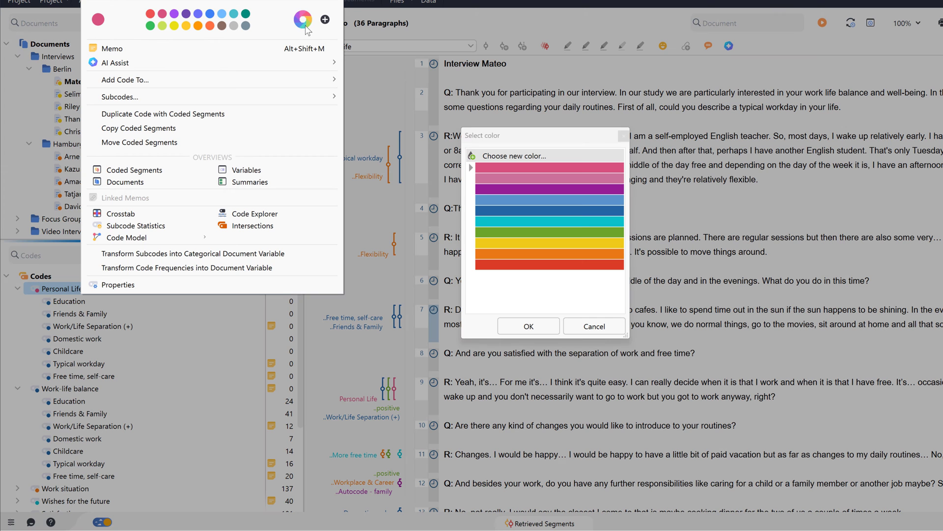
pyautogui.click(505, 156)
pyautogui.moveTo(544, 169); pyautogui.dragTo(607, 197)
pyautogui.click(583, 346)
pyautogui.click(526, 287)
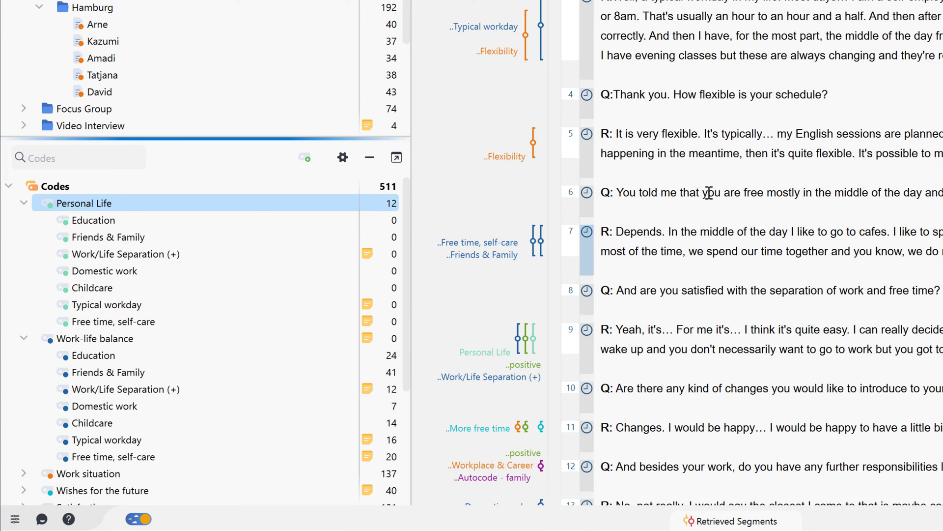
# Step: Move Work situation's Flexibility, Amount of hours and Salary & Budgeting under Personal Life, then reset activations
pyautogui.scroll(-2, 94, 308)
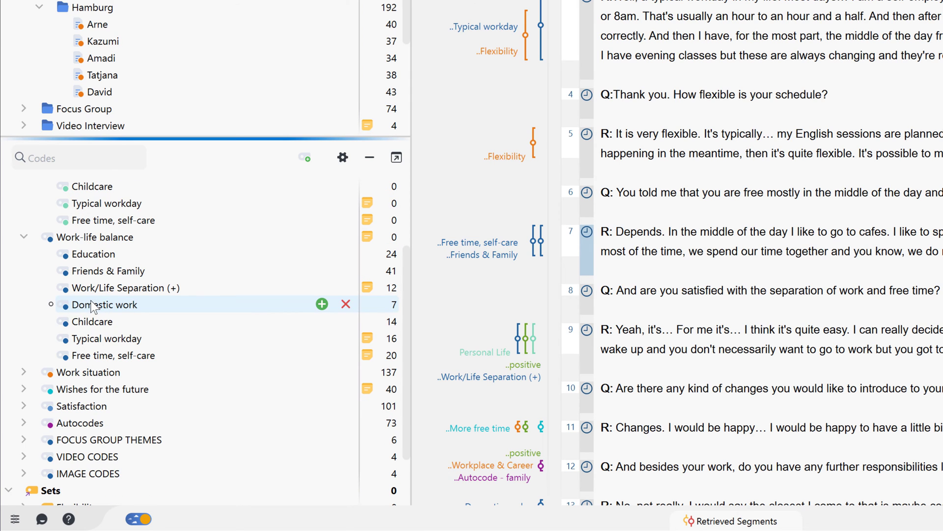
pyautogui.click(23, 372)
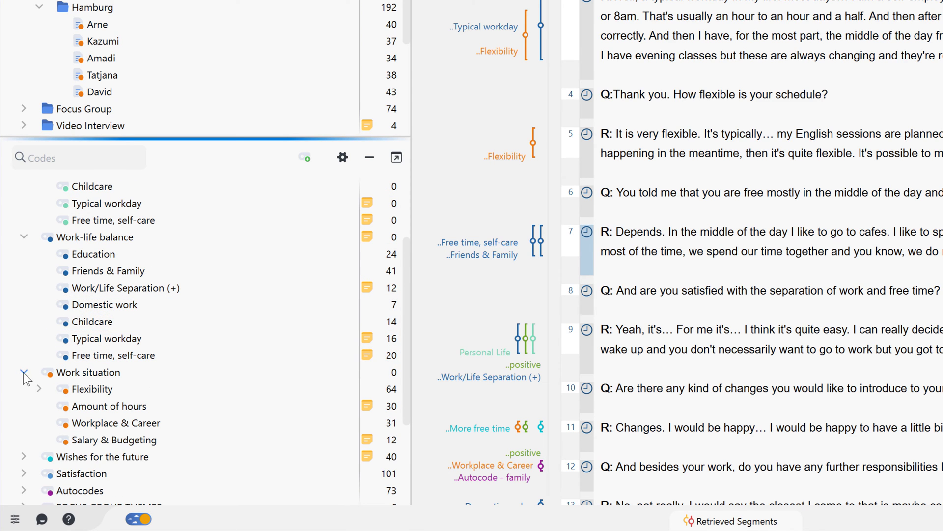
pyautogui.click(51, 389)
pyautogui.click(51, 406)
pyautogui.click(51, 440)
pyautogui.scroll(2, 52, 444)
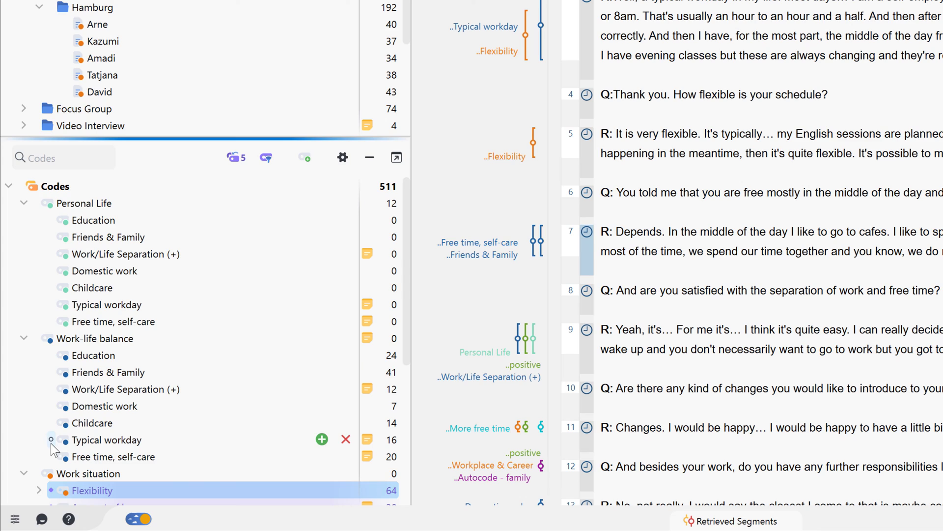
pyautogui.rightClick(81, 207)
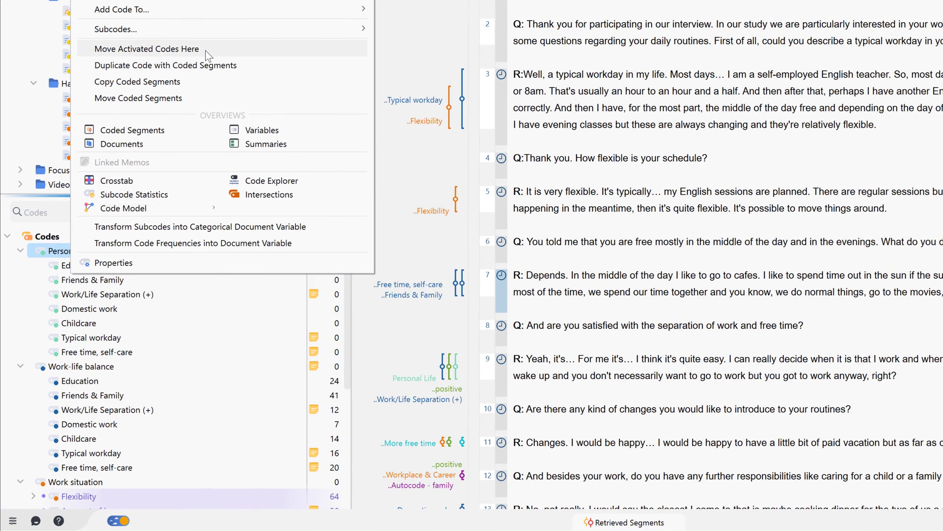
pyautogui.click(205, 51)
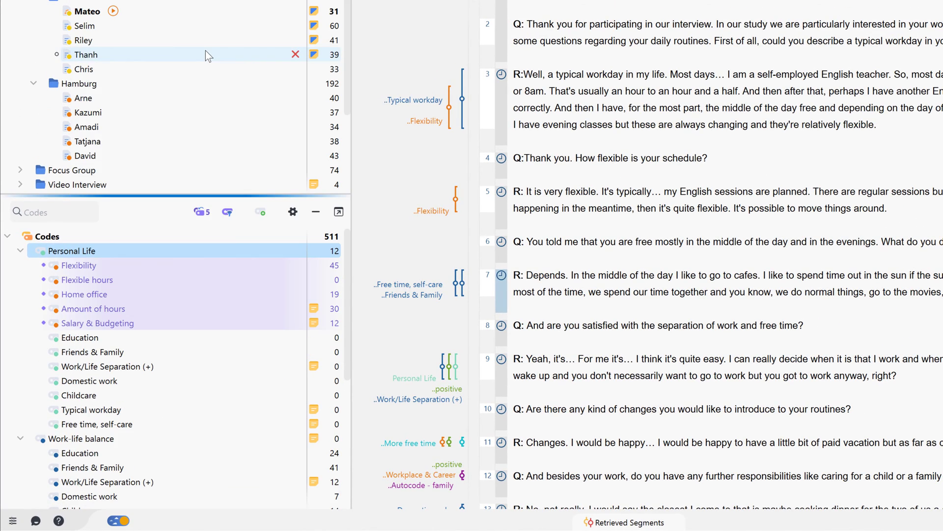
pyautogui.click(201, 212)
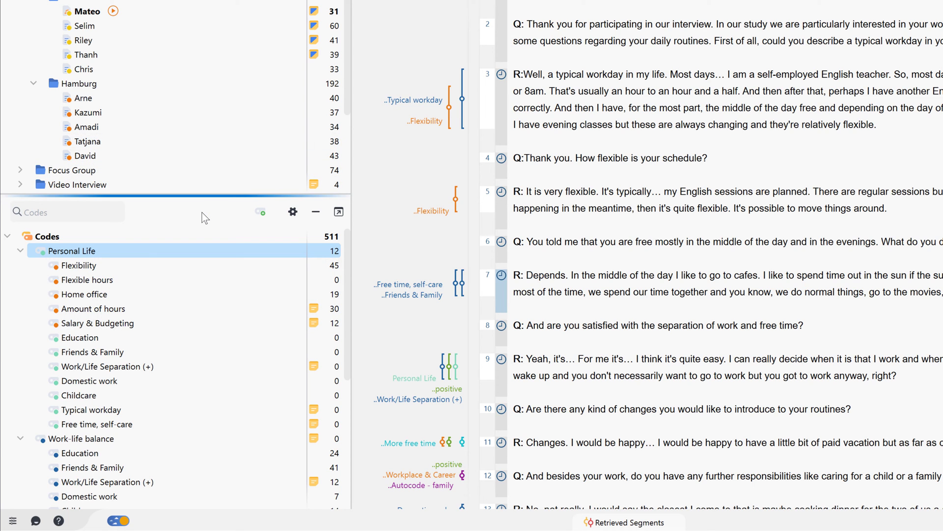
pyautogui.rightClick(152, 250)
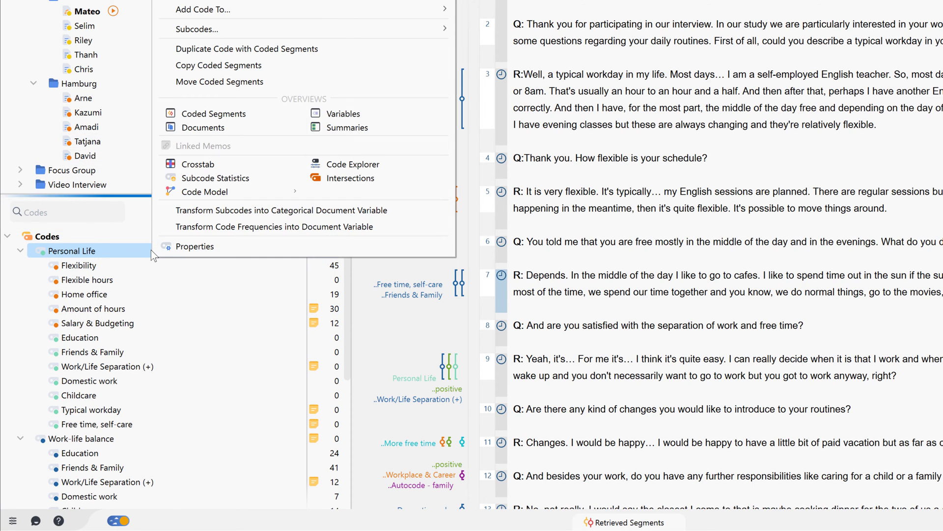
# Step: Sort Personal Life's subcodes by frequency, descending, and display the code system as a table
pyautogui.moveTo(265, 28)
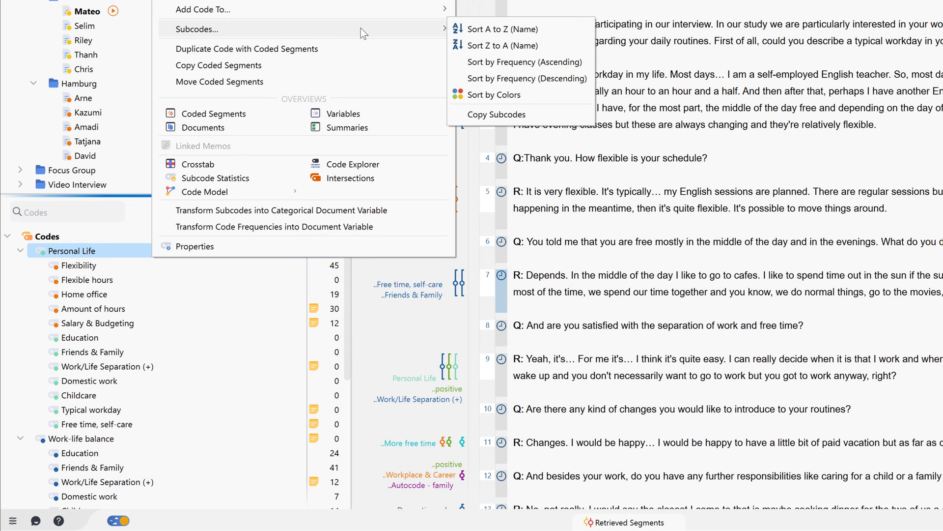
pyautogui.click(548, 78)
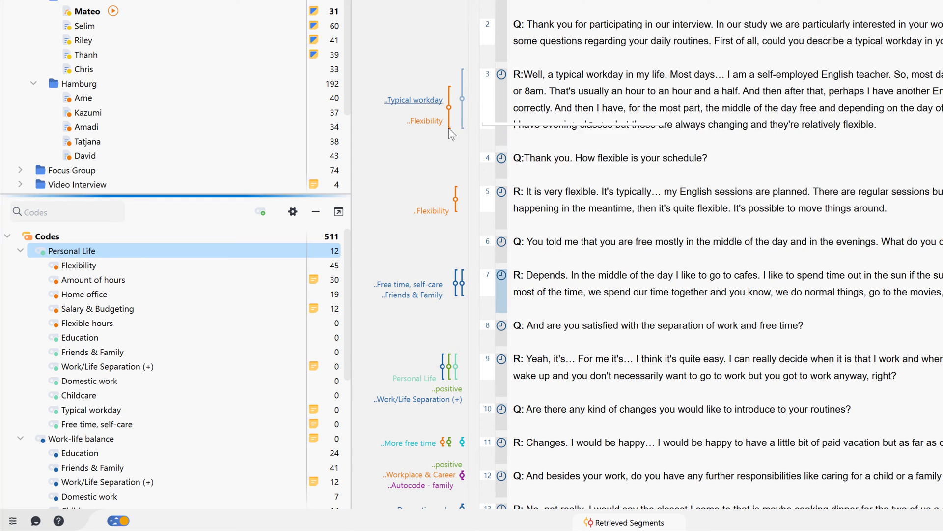
pyautogui.click(293, 211)
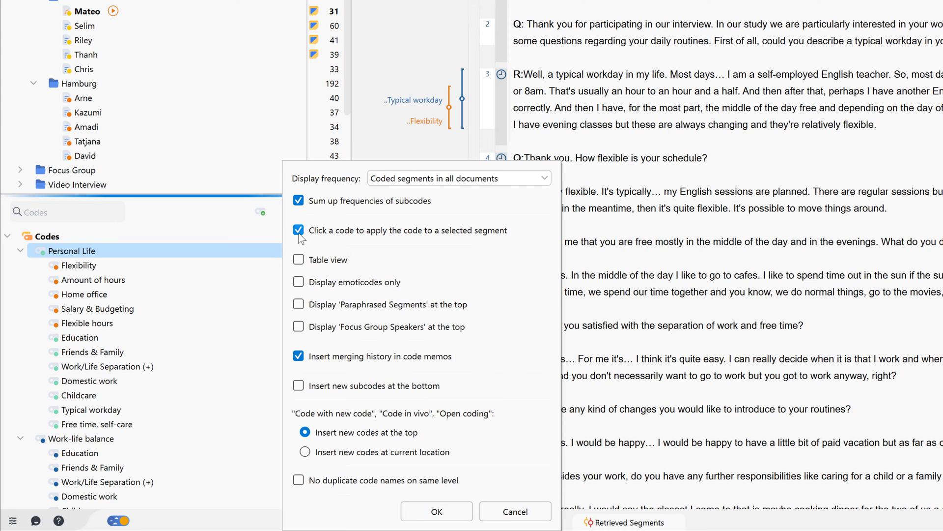
pyautogui.click(298, 259)
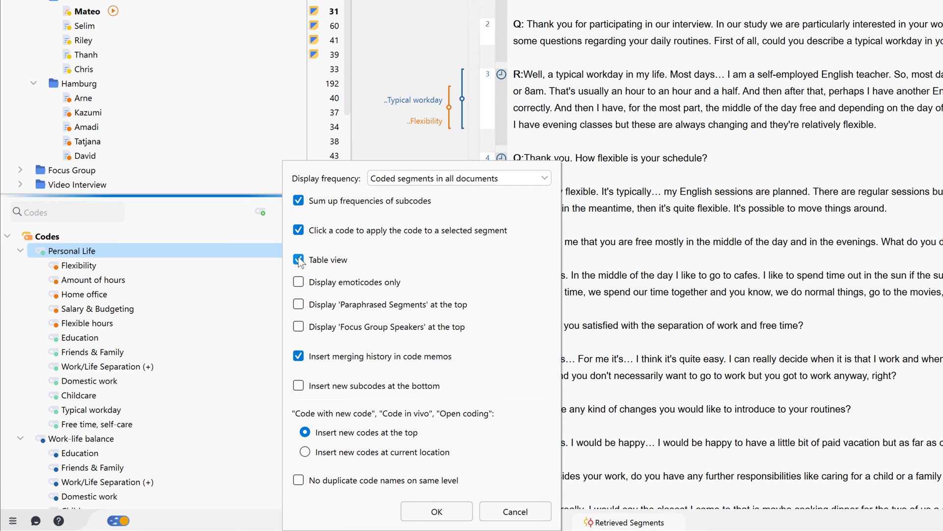
pyautogui.click(437, 512)
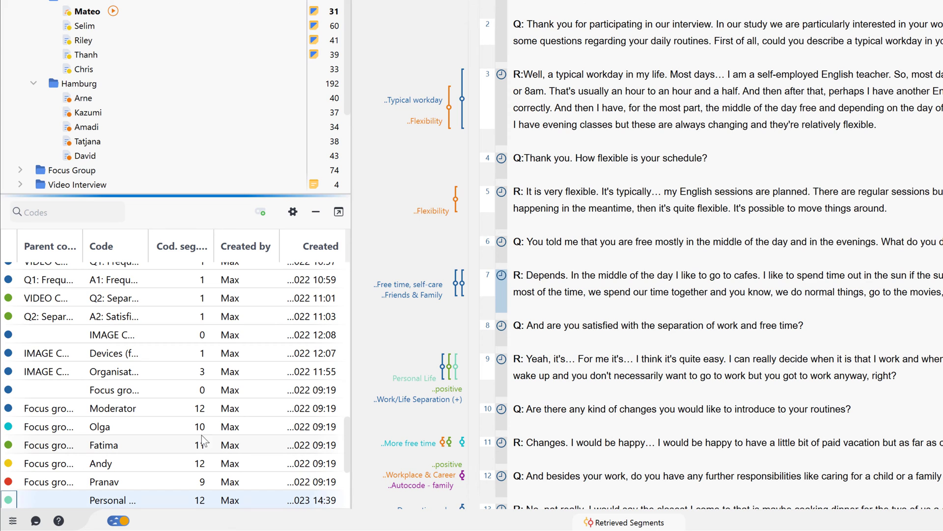
# Step: Filter the table to codes with more than 0 coded segments, then return to tree view
pyautogui.scroll(10, 181, 430)
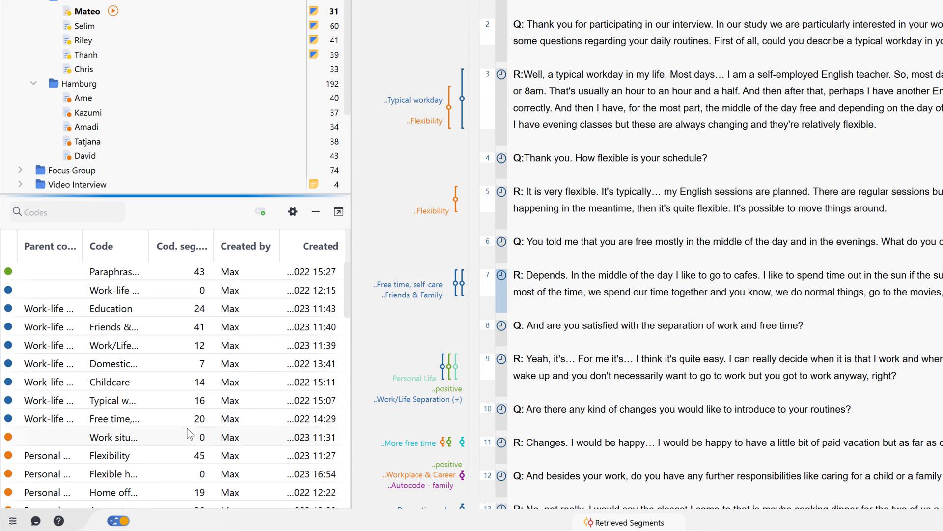
pyautogui.rightClick(179, 246)
pyautogui.click(197, 266)
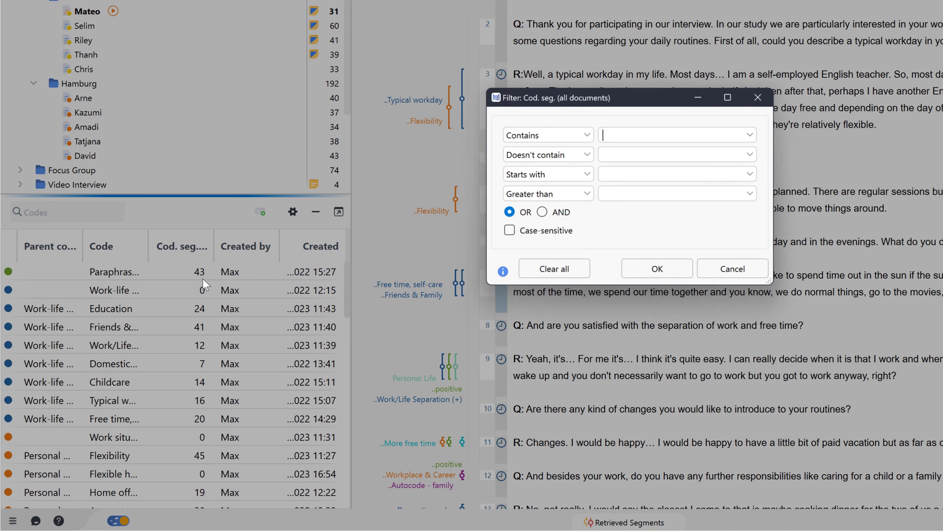
pyautogui.click(620, 194)
pyautogui.write('0')
pyautogui.click(654, 267)
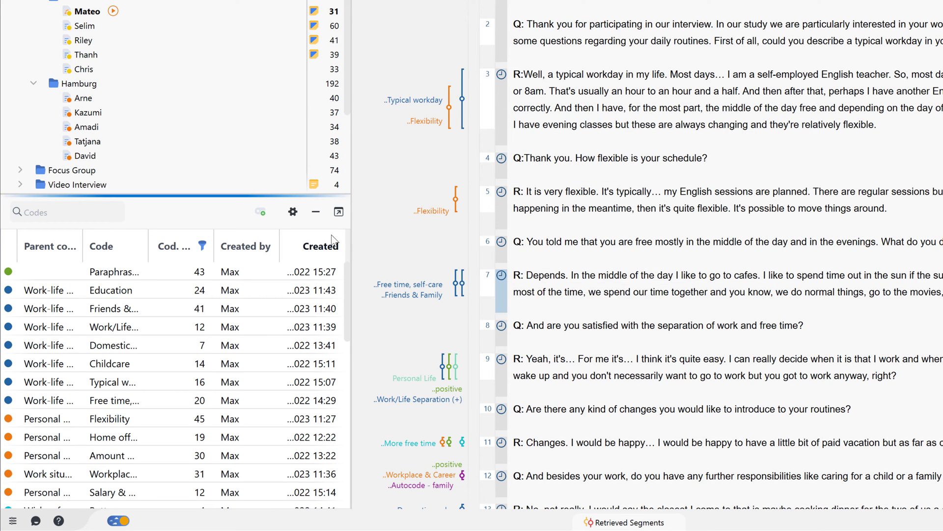
pyautogui.click(293, 212)
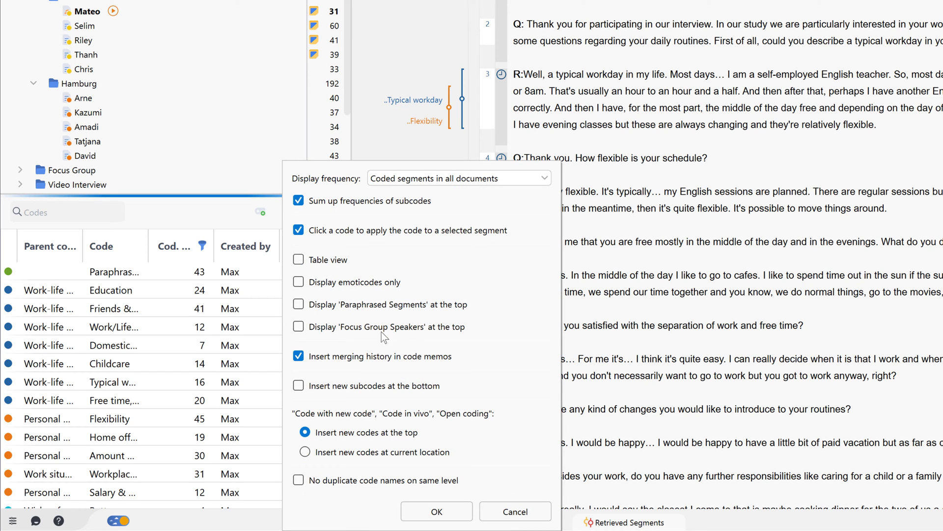
pyautogui.click(429, 508)
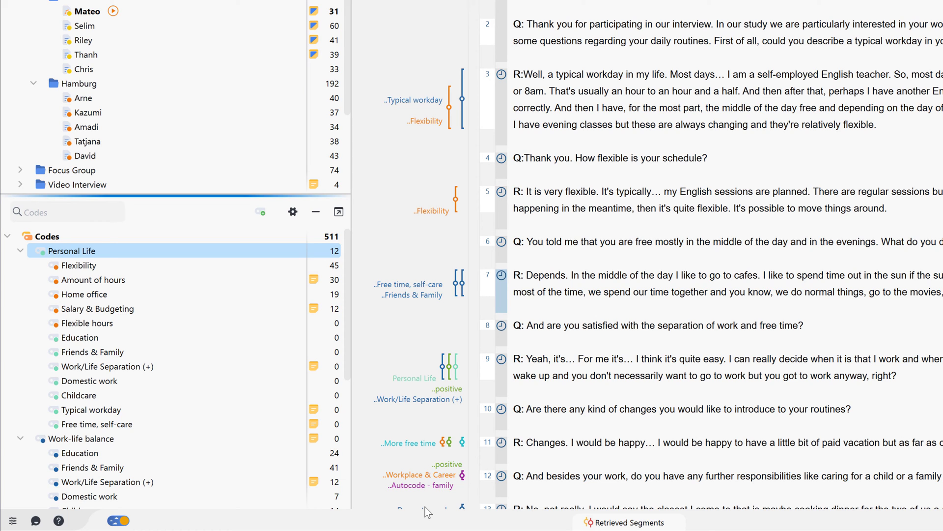
# Step: Create Set 3 from the activated Education, Friends & Family and Free time, self-care codes
pyautogui.click(44, 337)
pyautogui.click(44, 351)
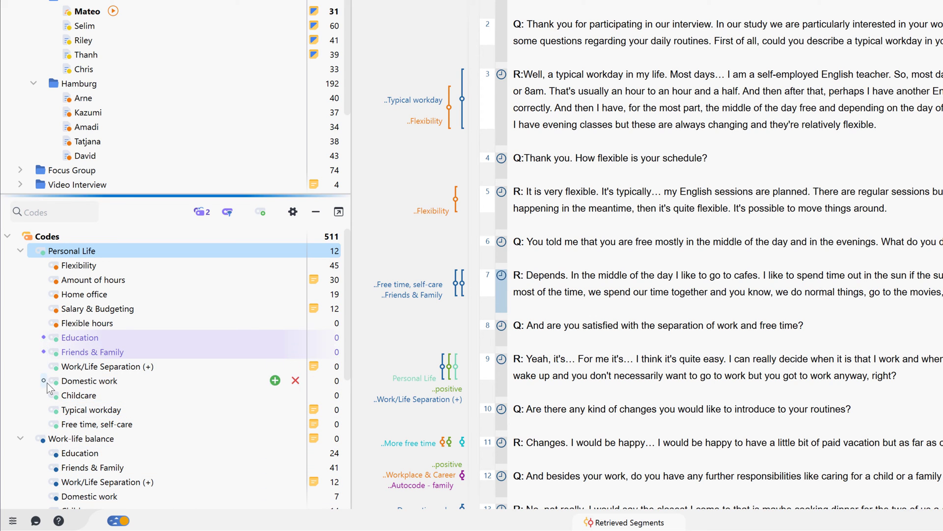
pyautogui.click(43, 424)
pyautogui.scroll(-5, 45, 425)
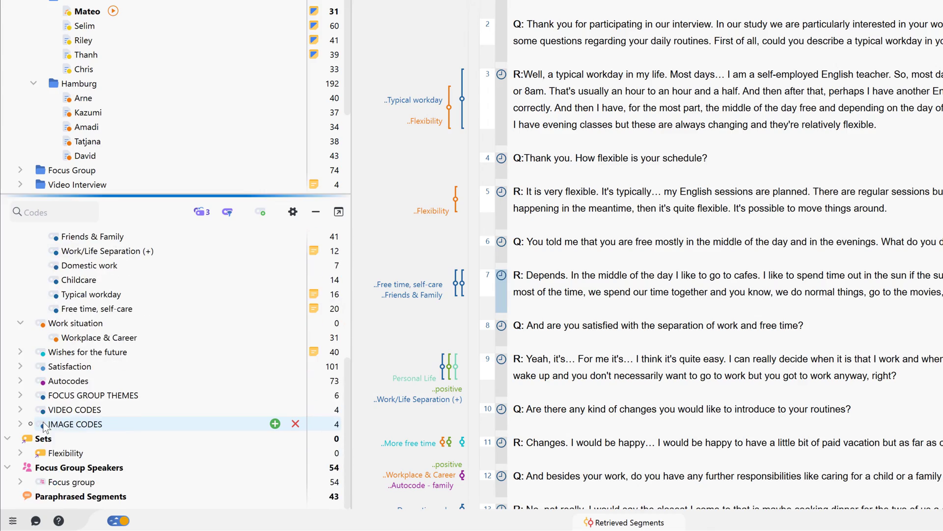
pyautogui.rightClick(42, 440)
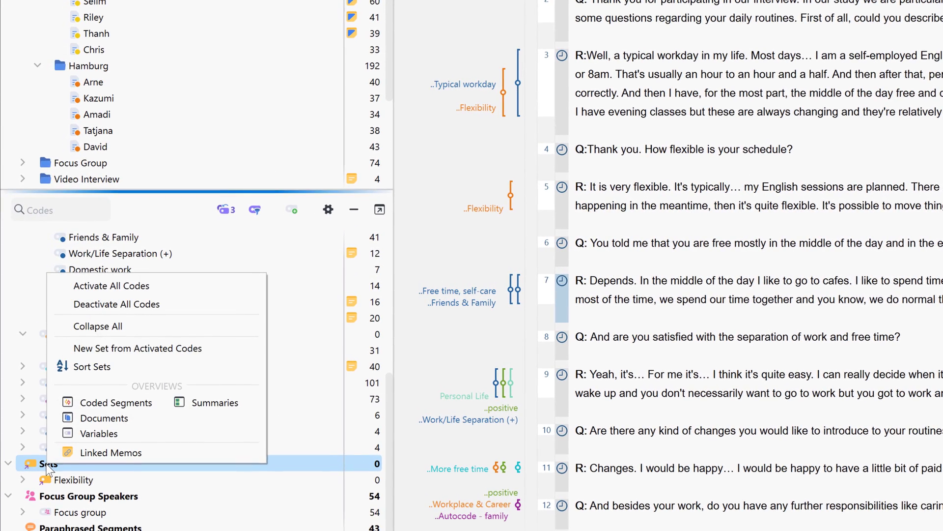
pyautogui.click(152, 348)
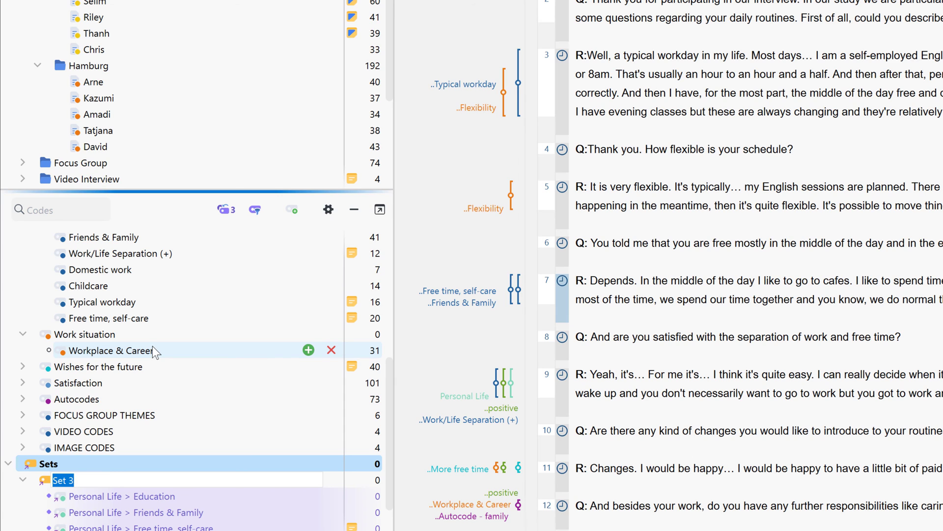
# Step: Add Work-life balance's Childcare to Set 3 and activate all four codes in the set
pyautogui.moveTo(98, 286); pyautogui.dragTo(109, 485)
pyautogui.scroll(-3, 109, 484)
pyautogui.click(33, 398)
pyautogui.click(33, 397)
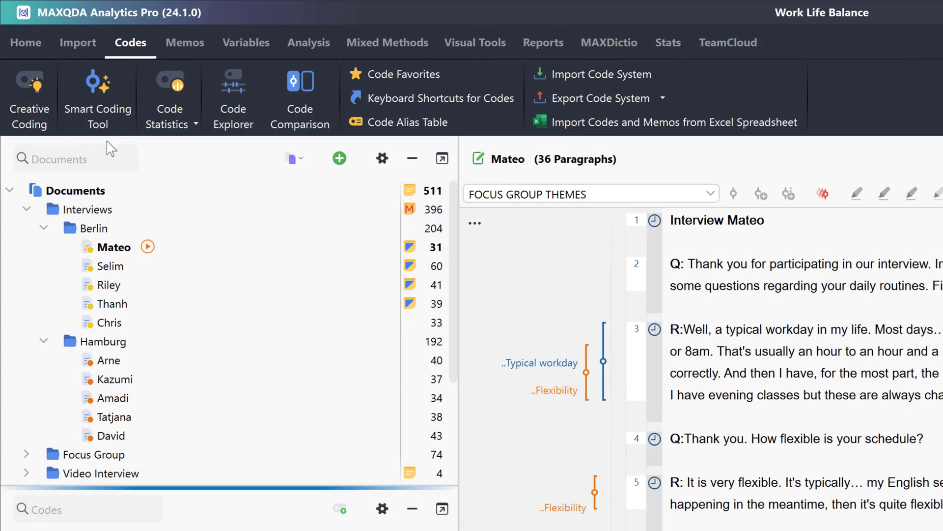
# Step: Map Personal Life in Creative Coding, set Free time, self-care aside, and add Education and Friends & Family
pyautogui.click(15, 123)
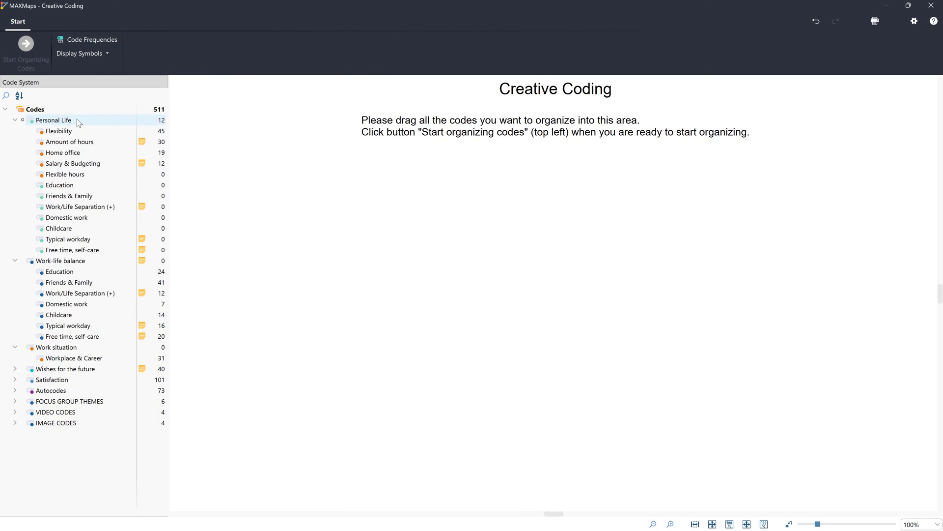
pyautogui.moveTo(76, 119); pyautogui.dragTo(366, 207)
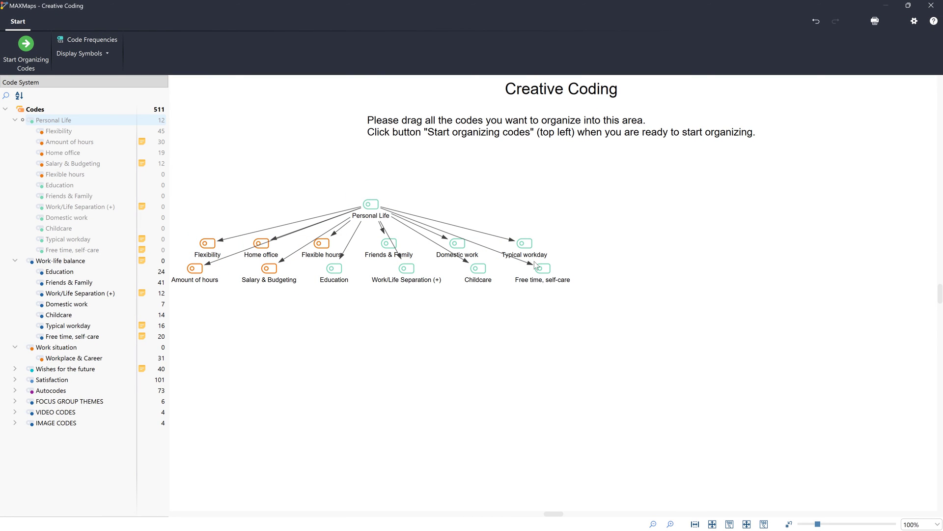
pyautogui.moveTo(540, 268); pyautogui.dragTo(619, 229)
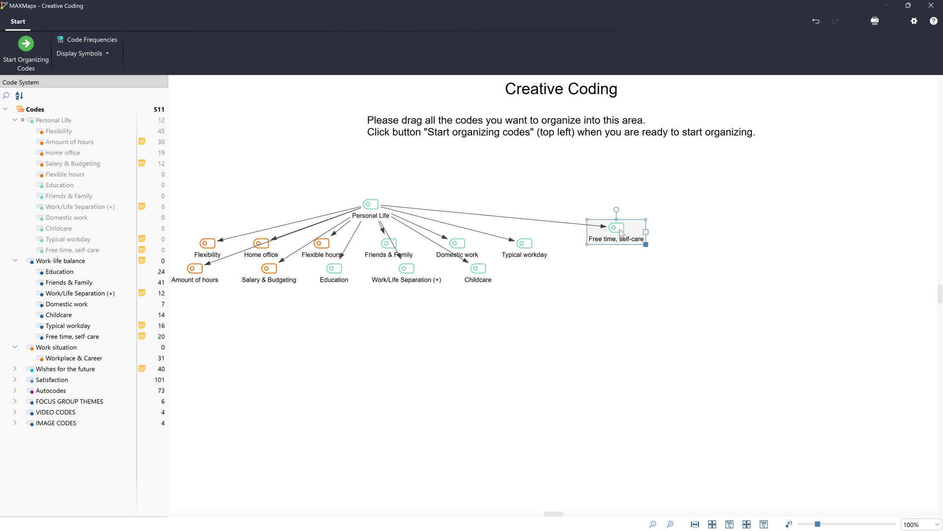
pyautogui.moveTo(59, 271); pyautogui.dragTo(751, 202)
pyautogui.moveTo(69, 282); pyautogui.dragTo(784, 252)
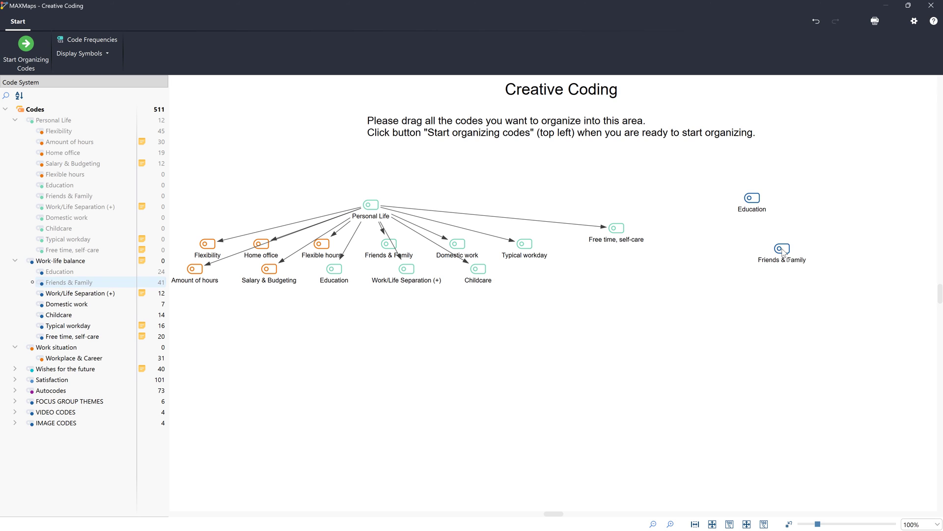
# Step: On the code map, link Free time, self-care to Education and Friends & Family as subcodes
pyautogui.click(38, 63)
pyautogui.click(102, 51)
pyautogui.click(450, 229)
pyautogui.click(612, 249)
# Step: Create a new Health code and make it a subcode of Free time, self-care
pyautogui.click(66, 45)
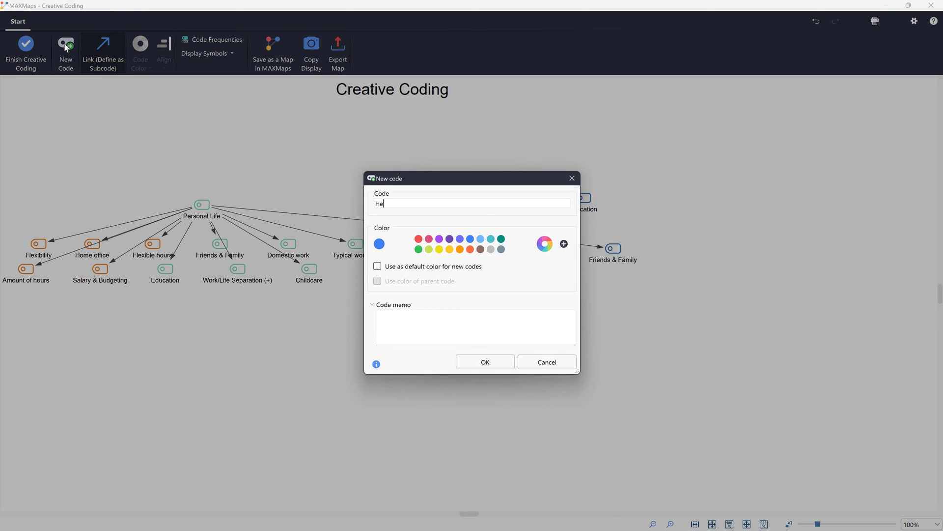
pyautogui.press('Return')
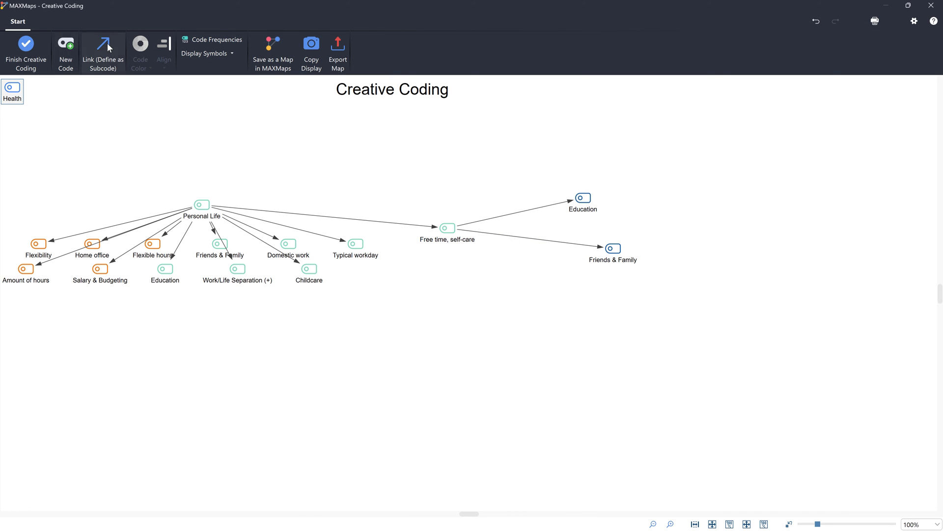
pyautogui.moveTo(10, 90); pyautogui.dragTo(490, 161)
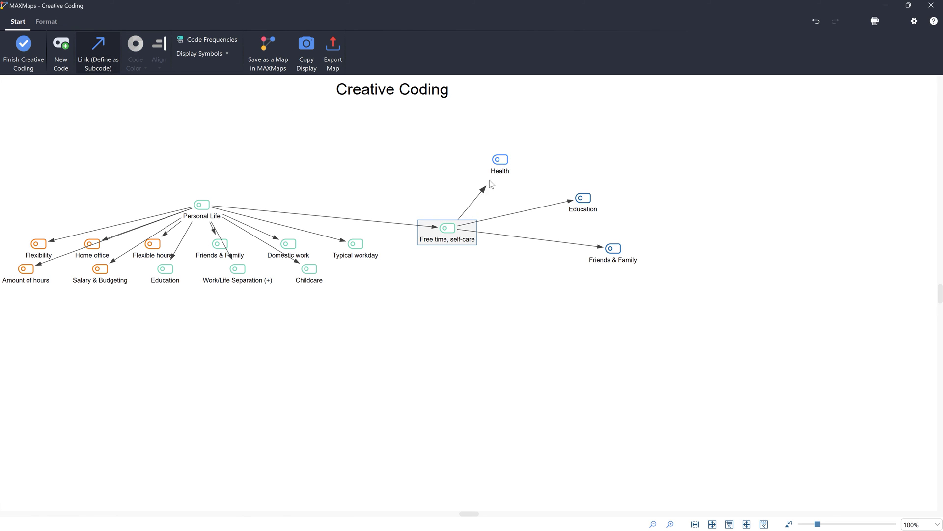
pyautogui.click(493, 180)
# Step: Remove the Personal Life link to Free time, self-care and apply the new structure
pyautogui.click(393, 224)
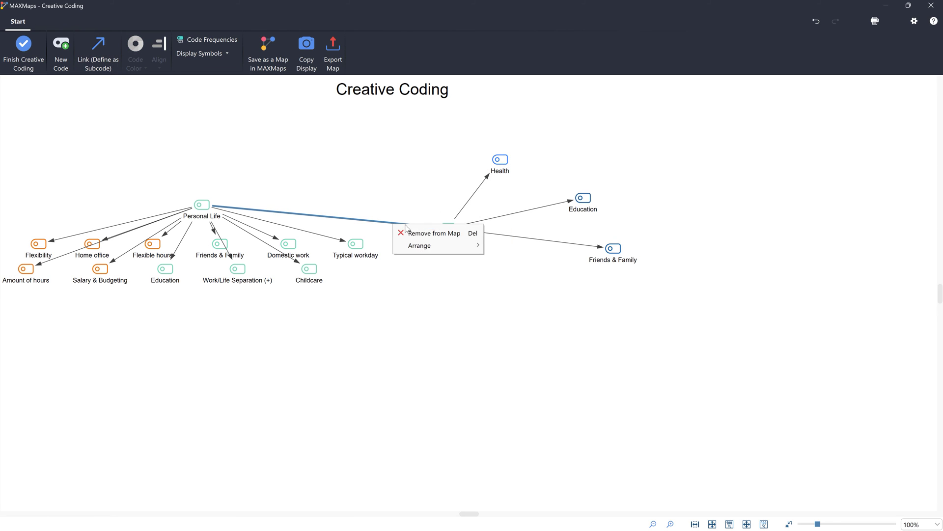
pyautogui.click(413, 231)
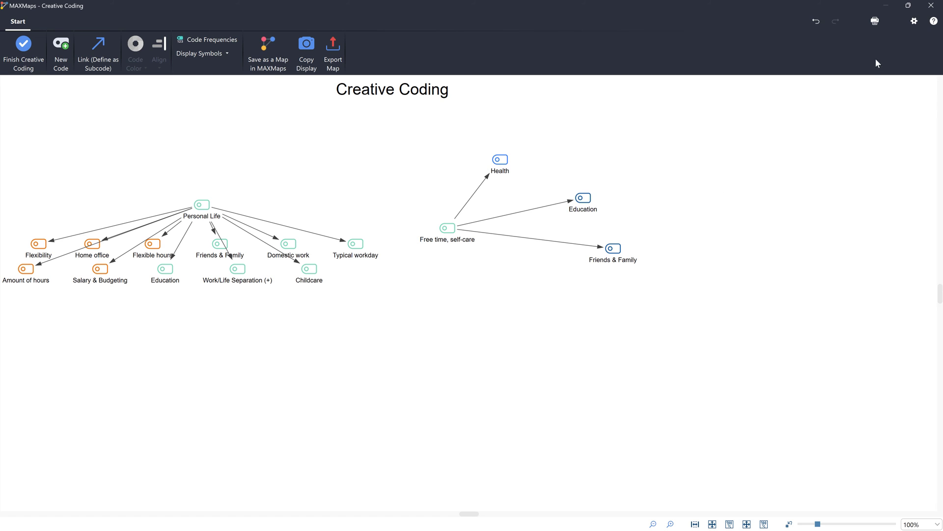
pyautogui.click(932, 7)
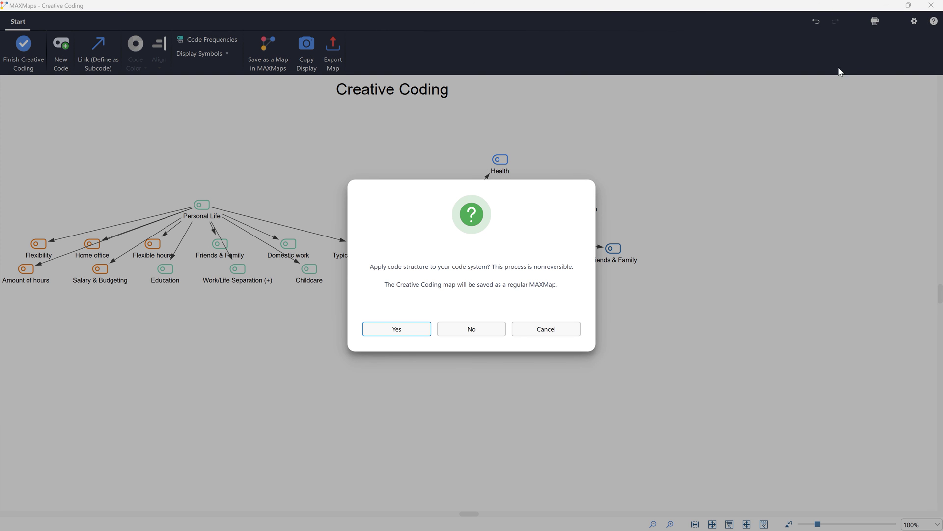
pyautogui.click(414, 336)
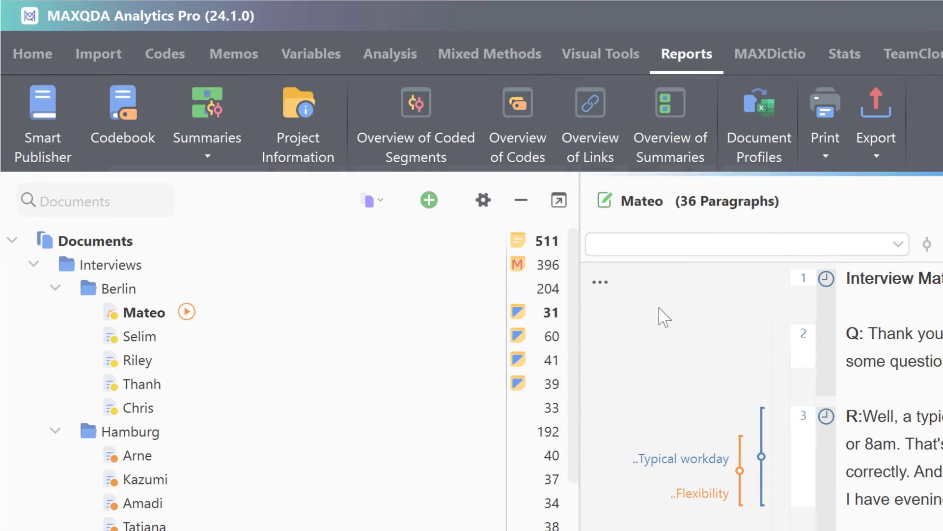
# Step: Export the code system as a codebook saved as Codebook.docx in the MAXQDA24 folder
pyautogui.click(429, 200)
pyautogui.click(127, 147)
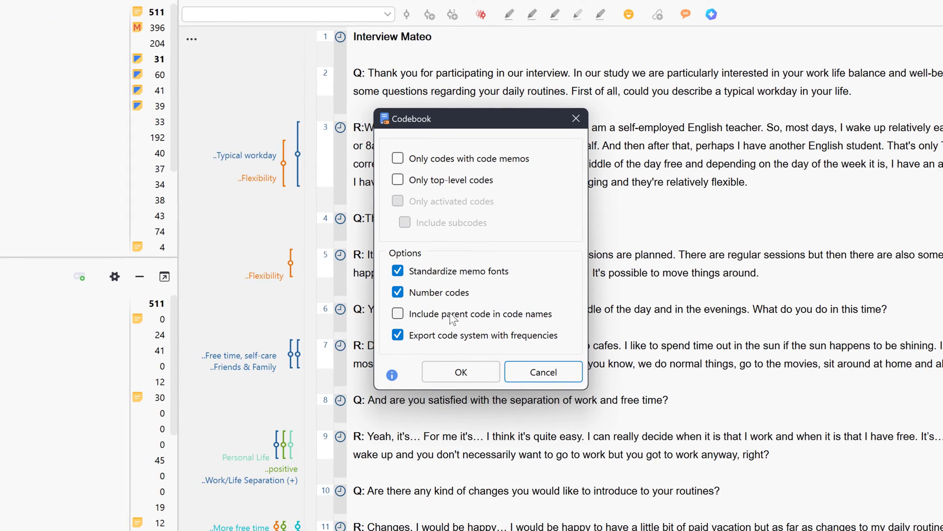
pyautogui.click(461, 372)
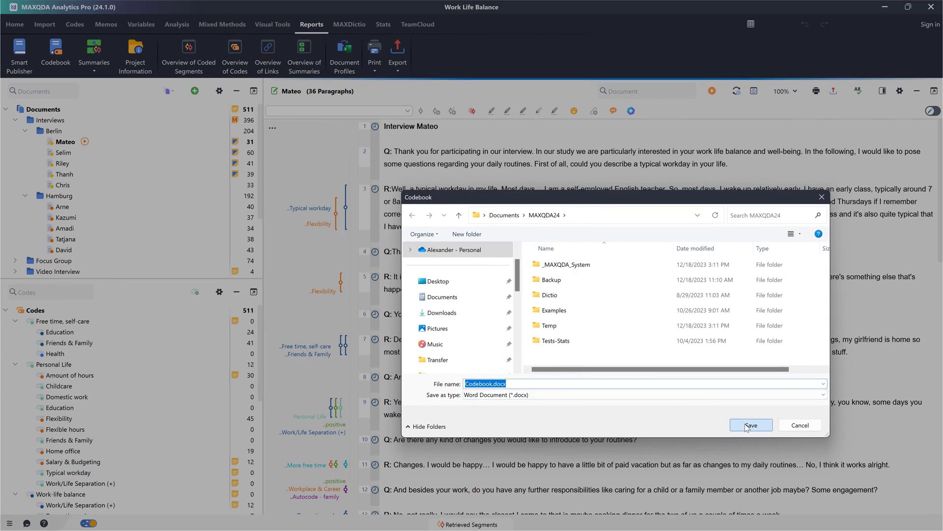
pyautogui.click(750, 425)
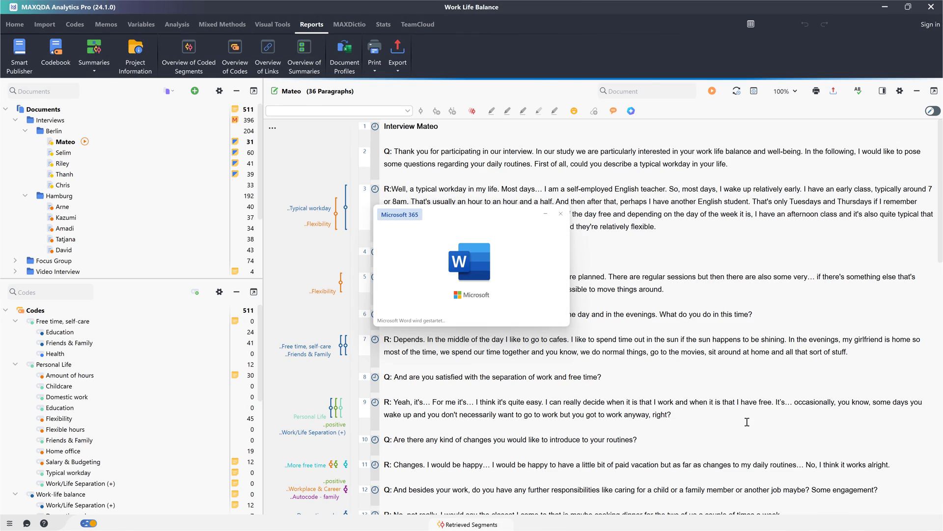
# Step: Scroll through Codebook.docx to review the Code System table and the code definitions
pyautogui.scroll(-10, 610, 272)
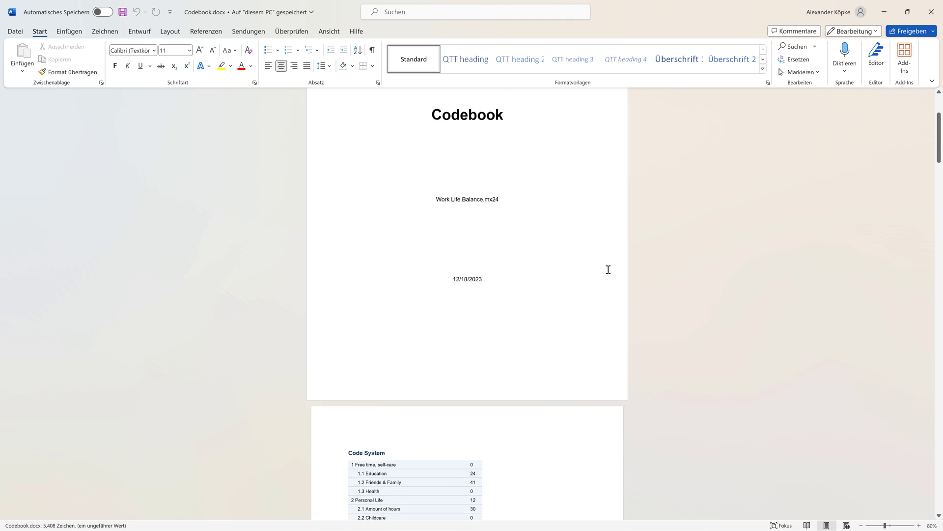
pyautogui.scroll(-7, 608, 269)
pyautogui.scroll(-5, 608, 269)
pyautogui.scroll(-4, 609, 269)
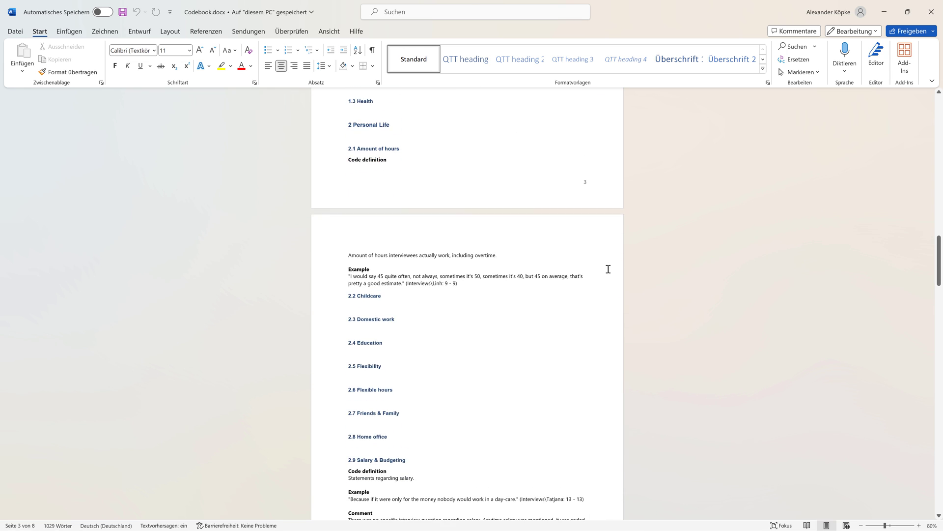